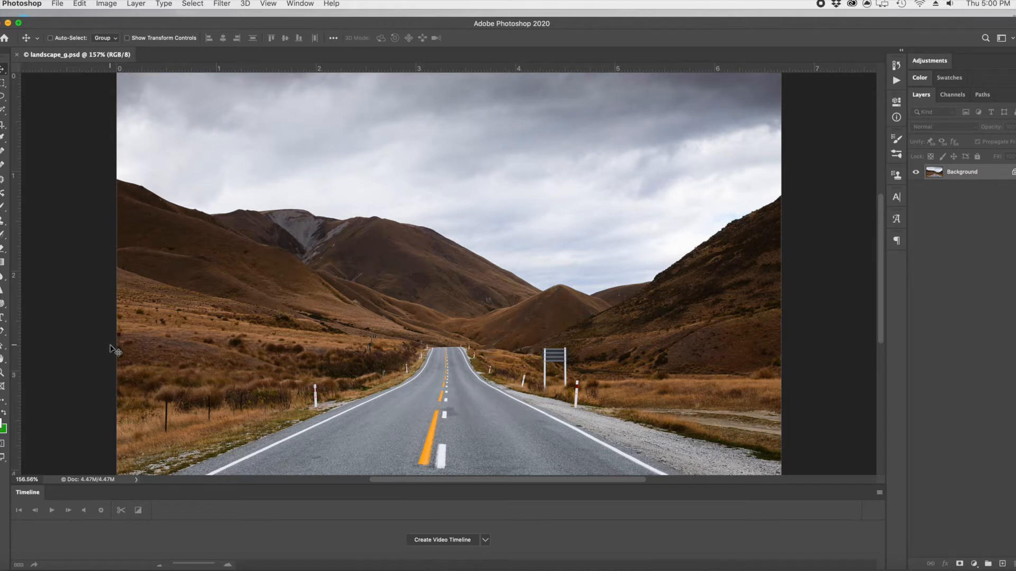
# Remove the roadside marker posts and the sign's two support legs with the content-aware Spot Healing Brush.
pyautogui.click(2, 152)
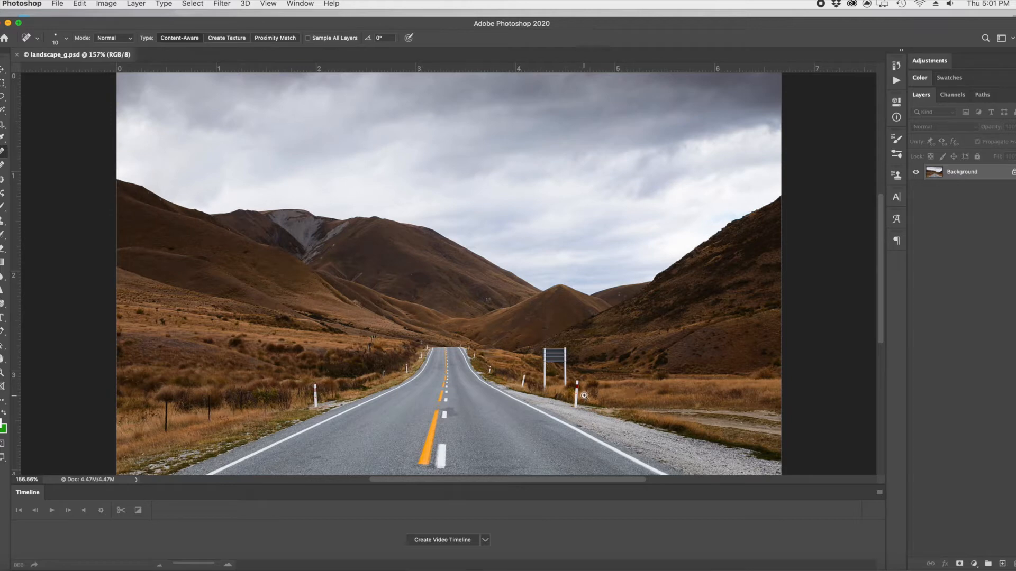
pyautogui.press('super+plus')
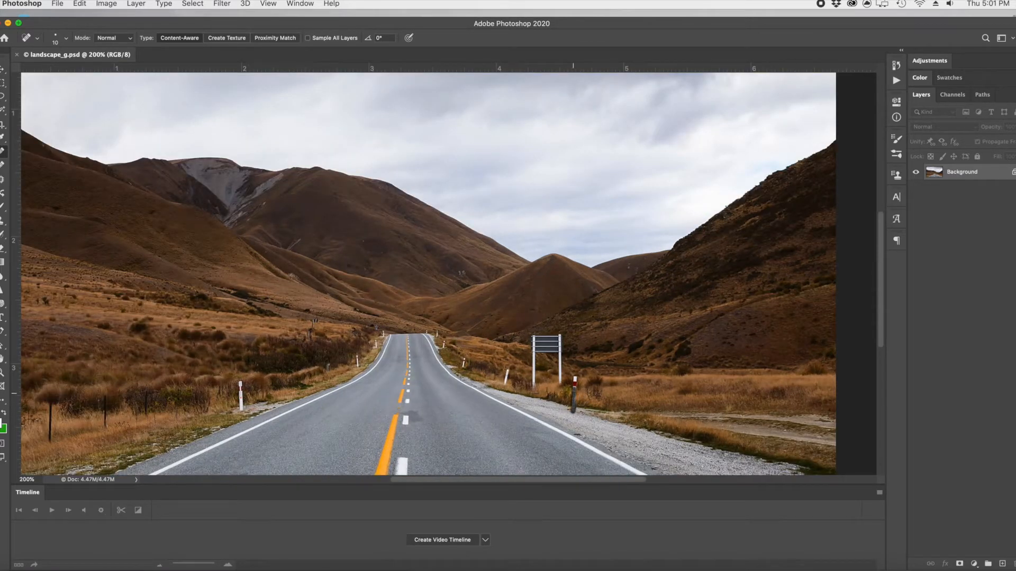
pyautogui.moveTo(574, 379); pyautogui.dragTo(574, 412)
pyautogui.moveTo(503, 386)
pyautogui.mouseDown()
pyautogui.moveTo(508, 370)
pyautogui.moveTo(463, 358)
pyautogui.mouseUp()
pyautogui.click(436, 333)
pyautogui.click(358, 357)
pyautogui.moveTo(241, 410); pyautogui.dragTo(240, 383)
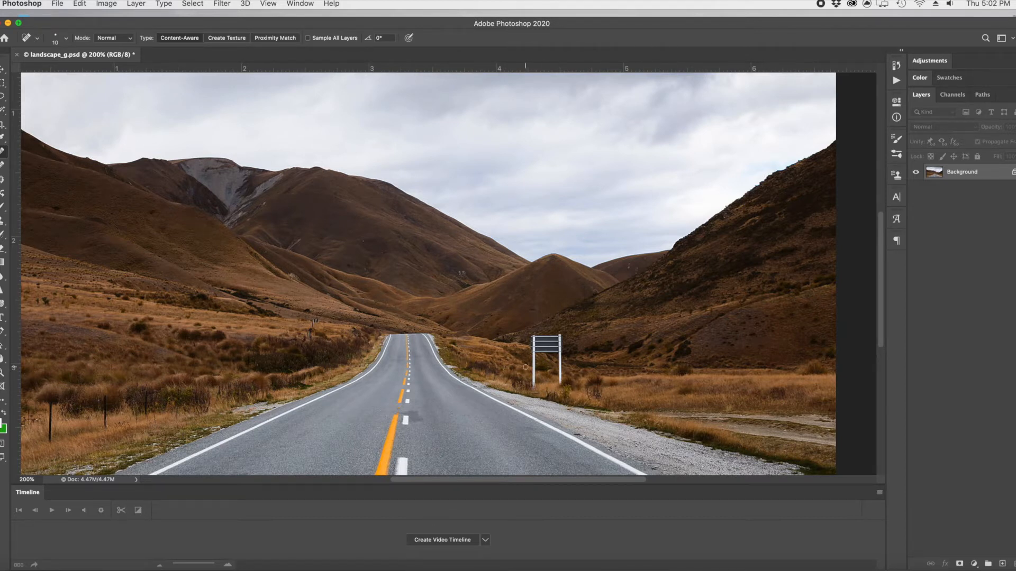
pyautogui.moveTo(533, 386); pyautogui.dragTo(534, 352)
pyautogui.moveTo(560, 384); pyautogui.dragTo(559, 360)
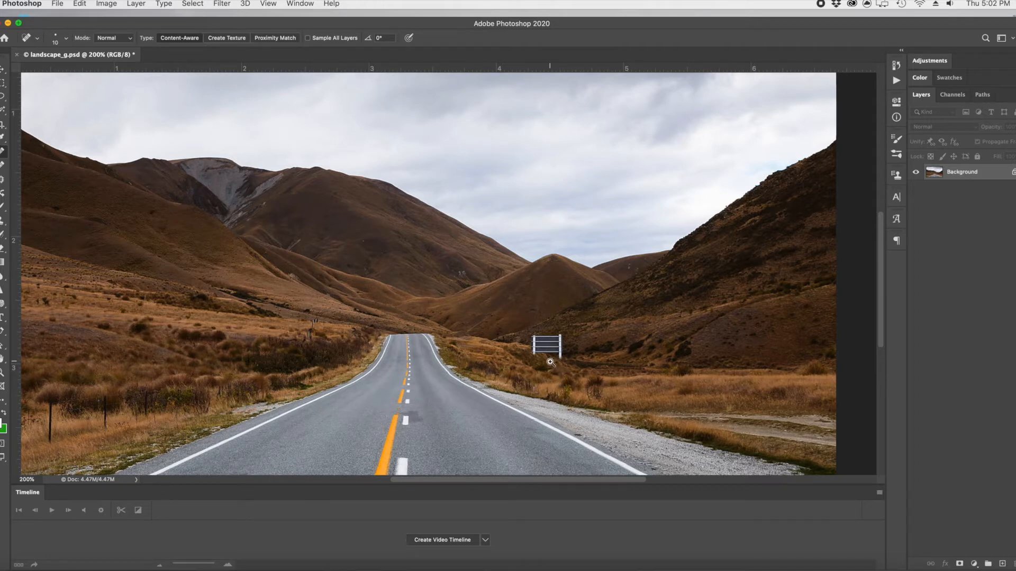
# Paint out the remaining sign board with the Clone Stamp, sampling the surrounding hillside and grass.
pyautogui.keyDown('super'); pyautogui.click(548, 365); pyautogui.keyUp('super')
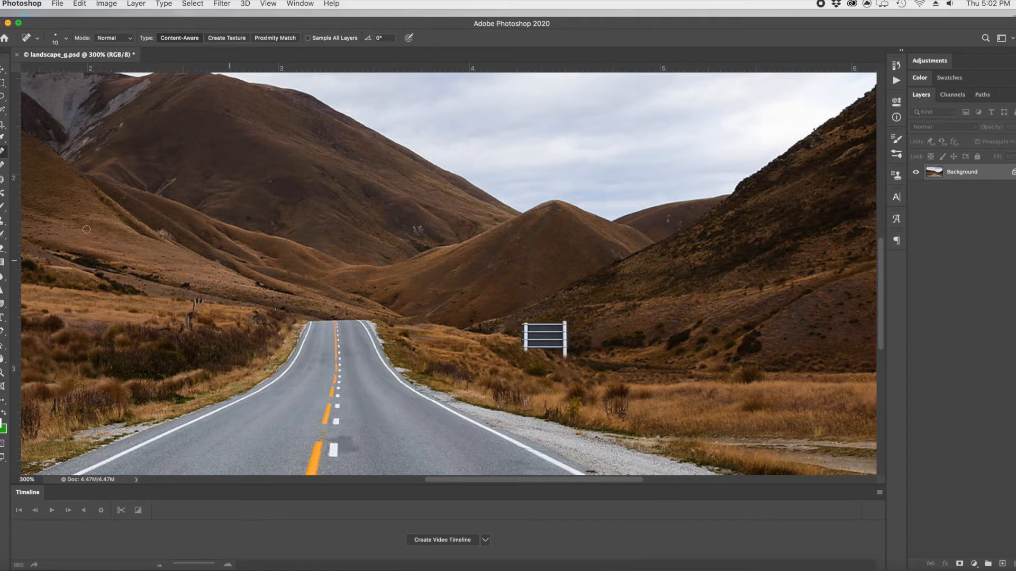
pyautogui.click(2, 221)
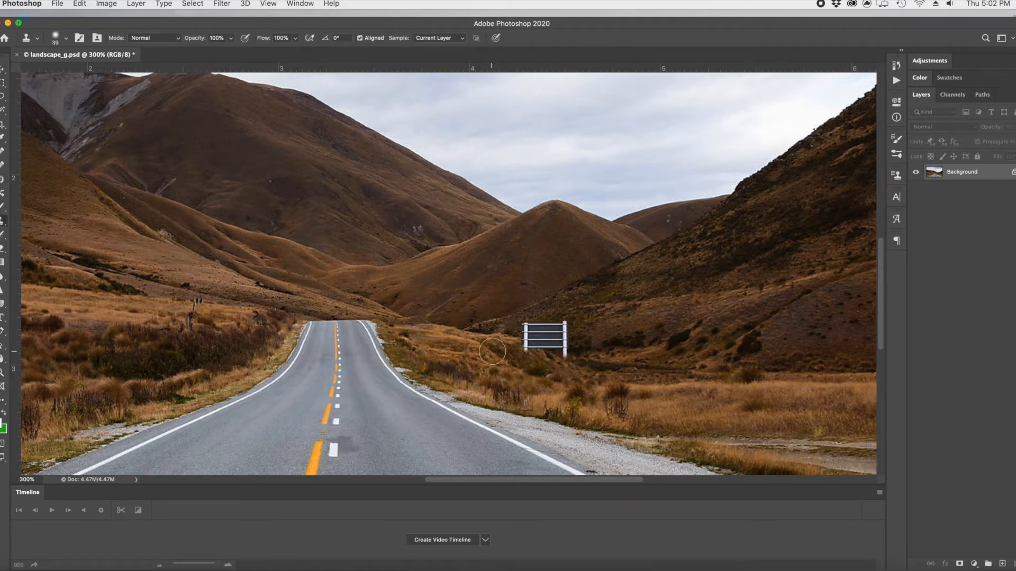
pyautogui.keyDown('alt'); pyautogui.click(608, 360); pyautogui.keyUp('alt')
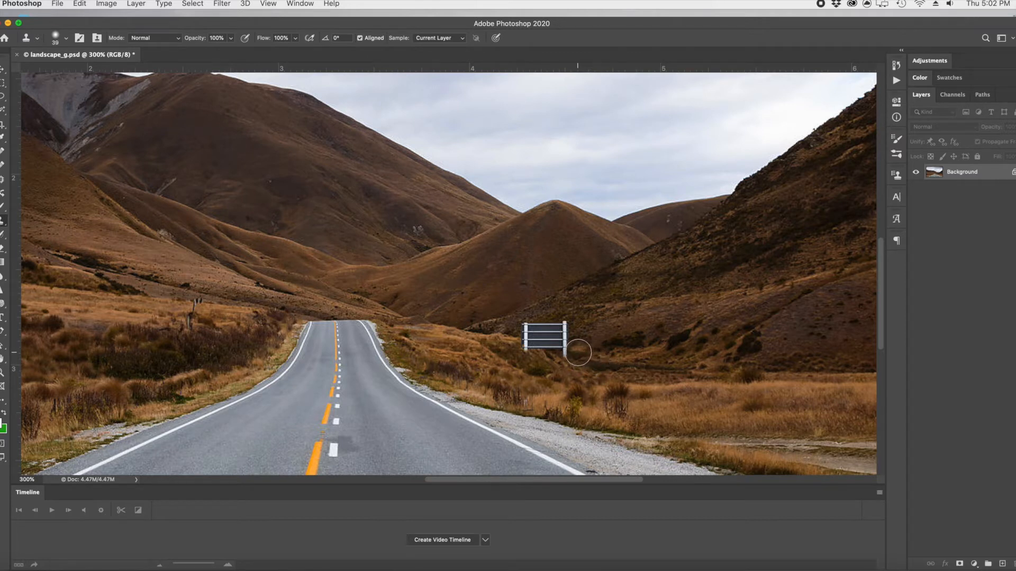
pyautogui.keyDown('alt'); pyautogui.click(640, 377); pyautogui.keyUp('alt')
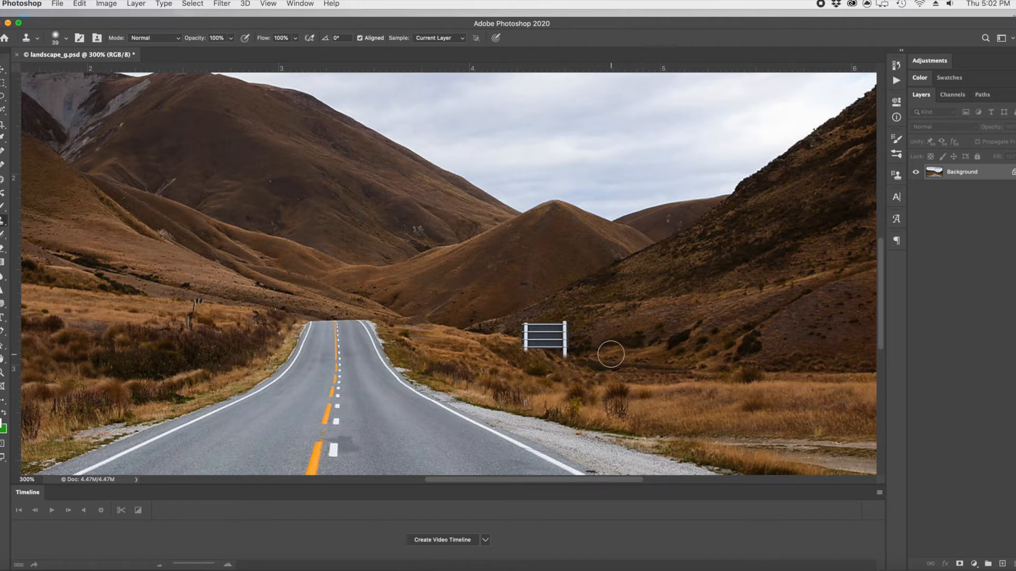
pyautogui.moveTo(567, 344); pyautogui.dragTo(557, 334)
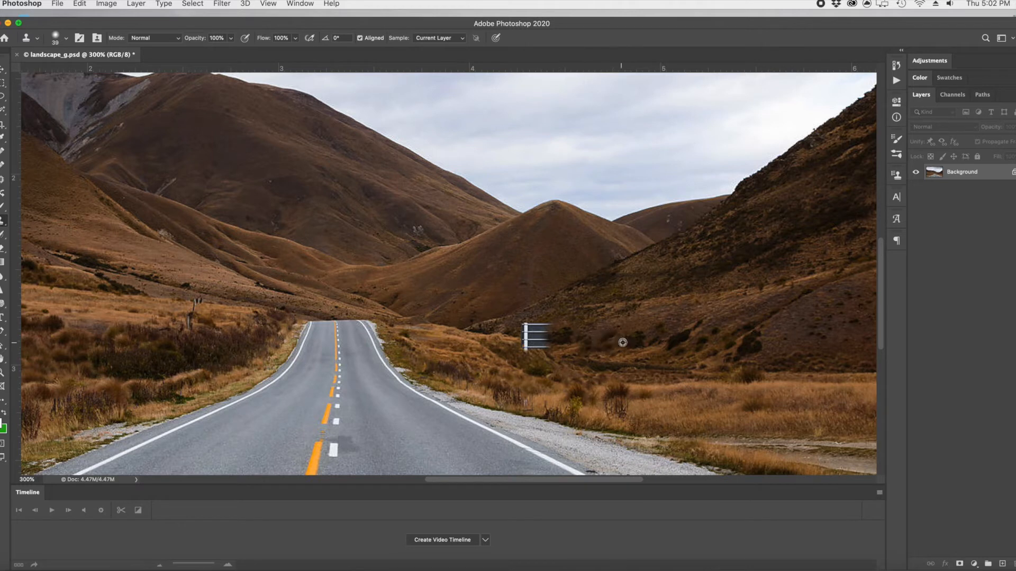
pyautogui.keyDown('alt'); pyautogui.click(654, 339); pyautogui.keyUp('alt')
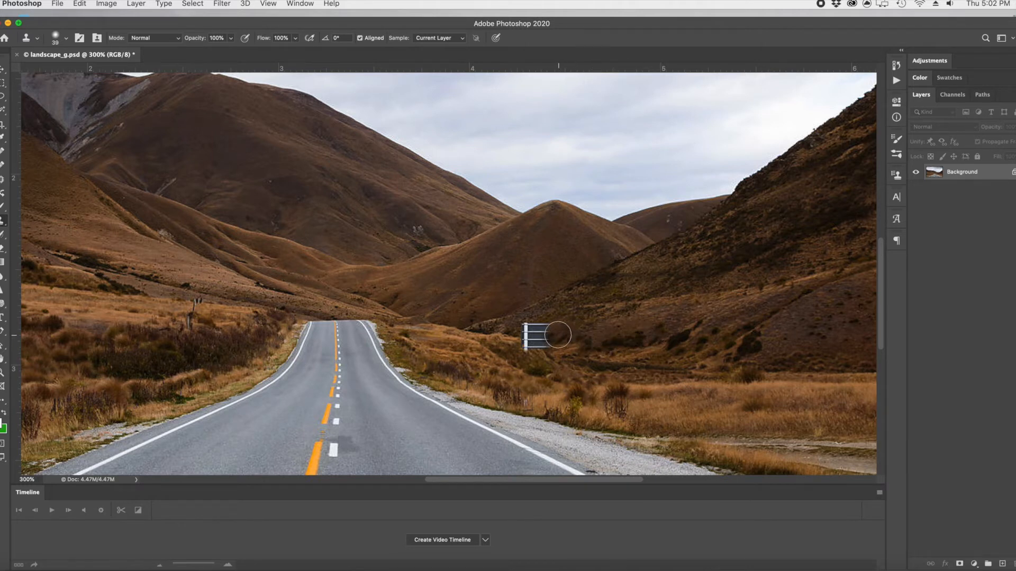
pyautogui.moveTo(547, 334); pyautogui.dragTo(530, 332)
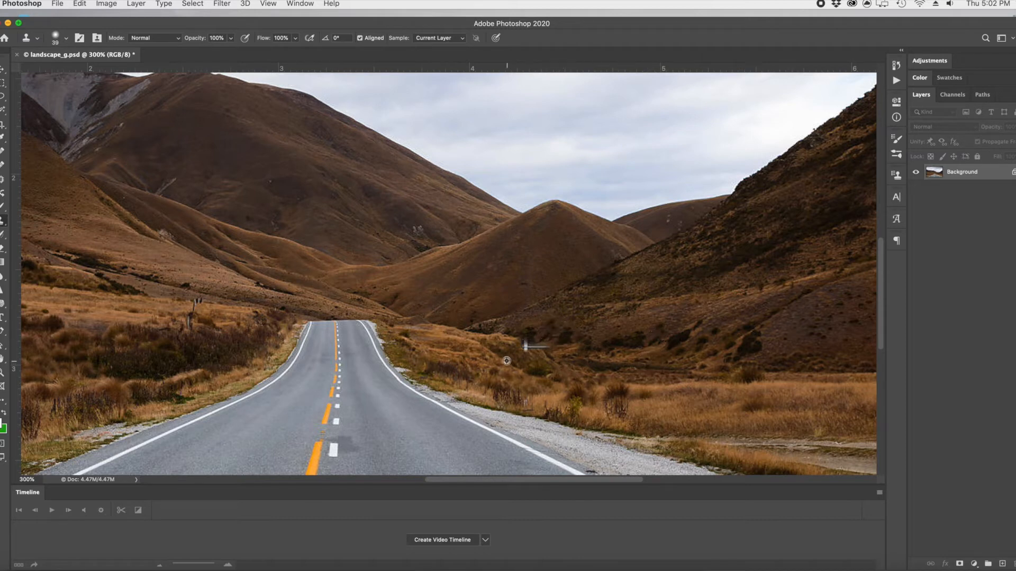
pyautogui.keyDown('alt'); pyautogui.click(480, 339); pyautogui.keyUp('alt')
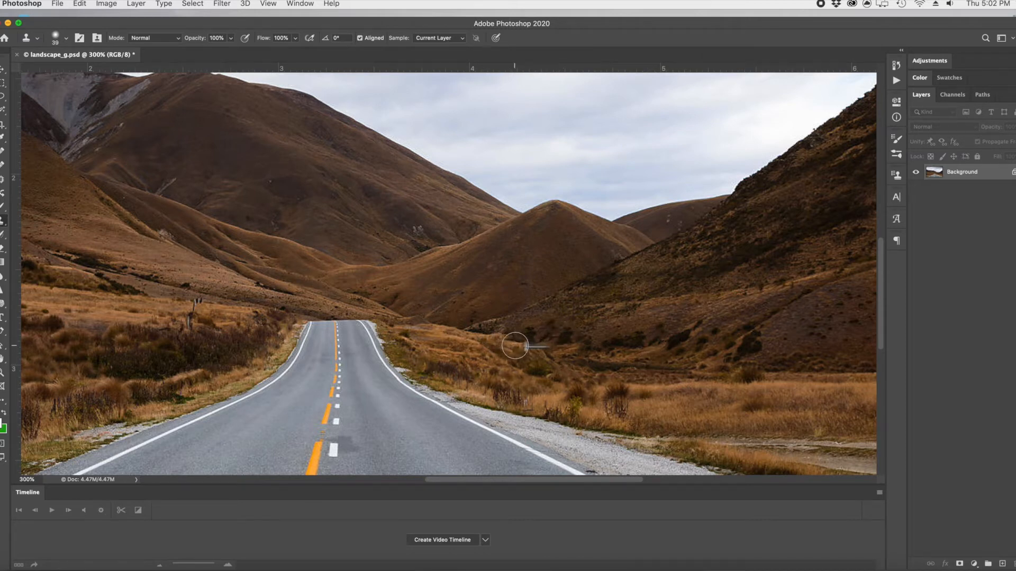
pyautogui.moveTo(520, 347); pyautogui.dragTo(533, 356)
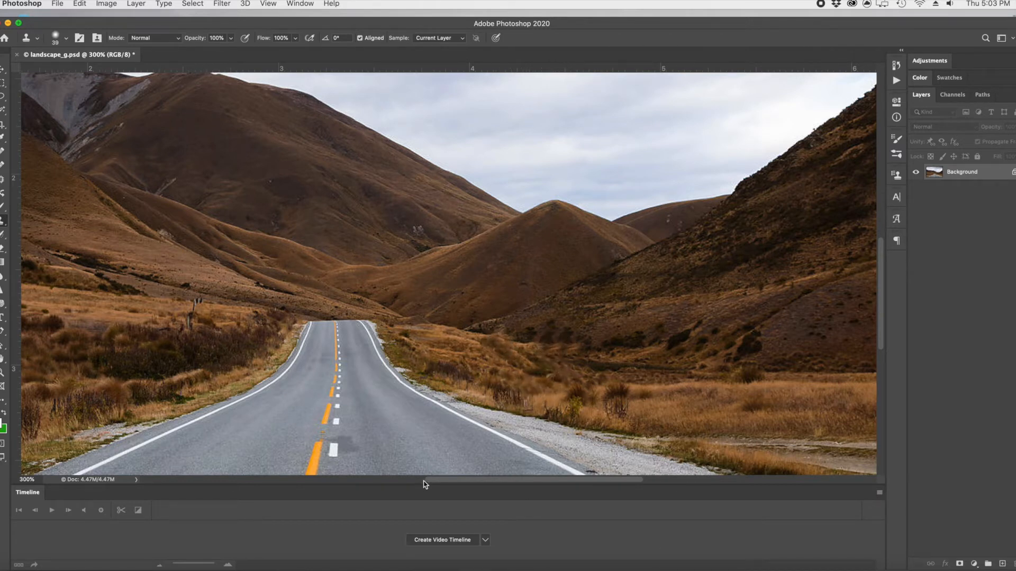
# Fit the image to the view, open it in the Camera Raw Filter and widen the filter window.
pyautogui.keyDown('alt'); pyautogui.keyDown('super'); pyautogui.click(473, 412); pyautogui.keyUp('super'); pyautogui.keyUp('alt')
pyautogui.keyDown('alt'); pyautogui.keyDown('super'); pyautogui.click(471, 411); pyautogui.keyUp('super'); pyautogui.keyUp('alt')
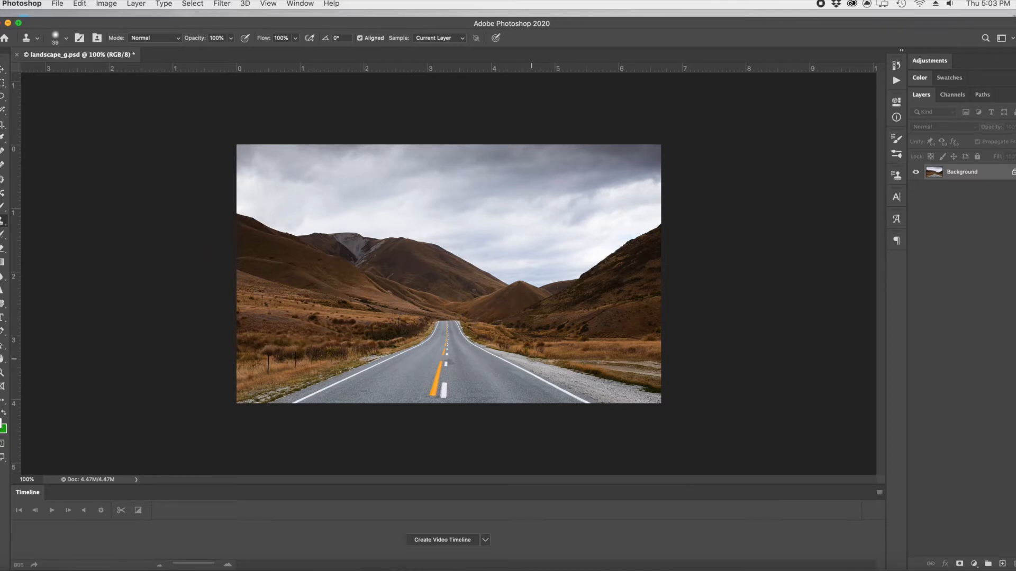
pyautogui.press('super+0')
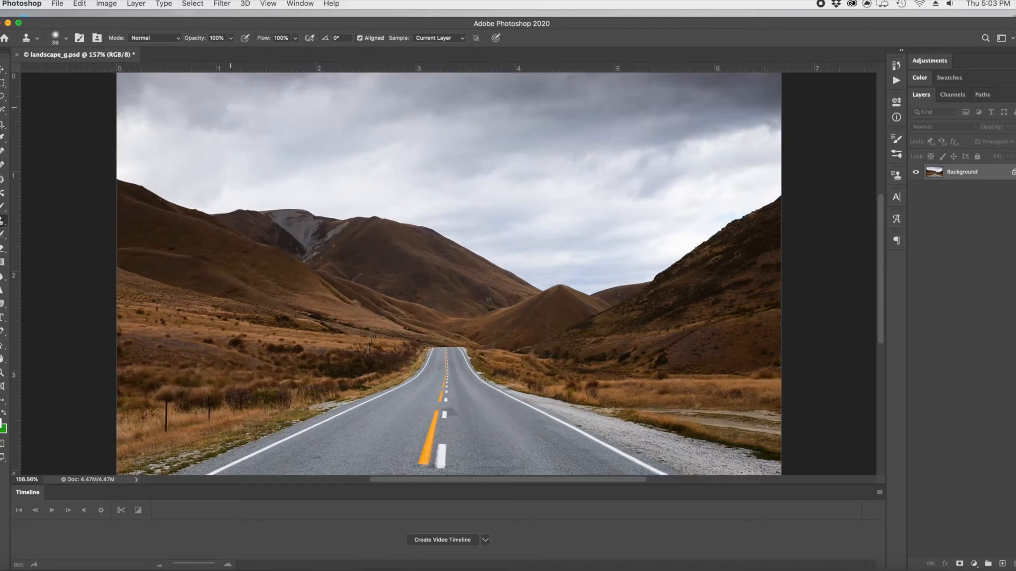
pyautogui.click(226, 4)
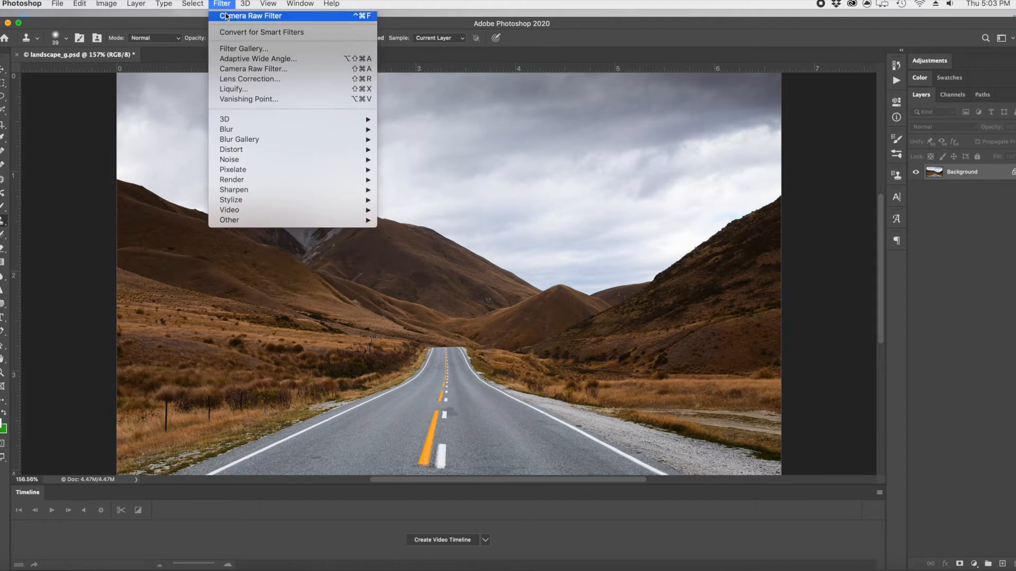
pyautogui.click(247, 69)
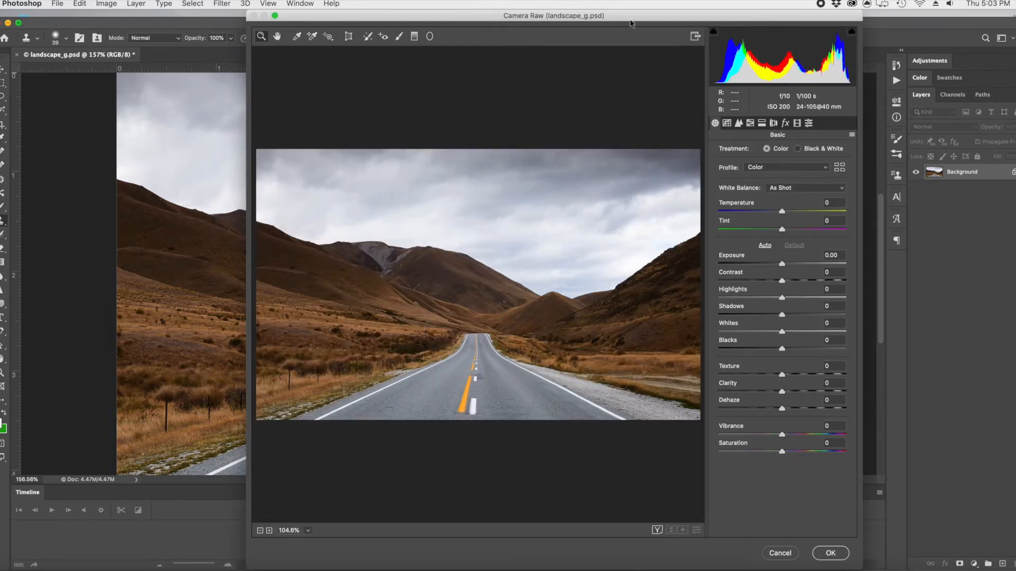
pyautogui.moveTo(643, 20); pyautogui.dragTo(559, 22)
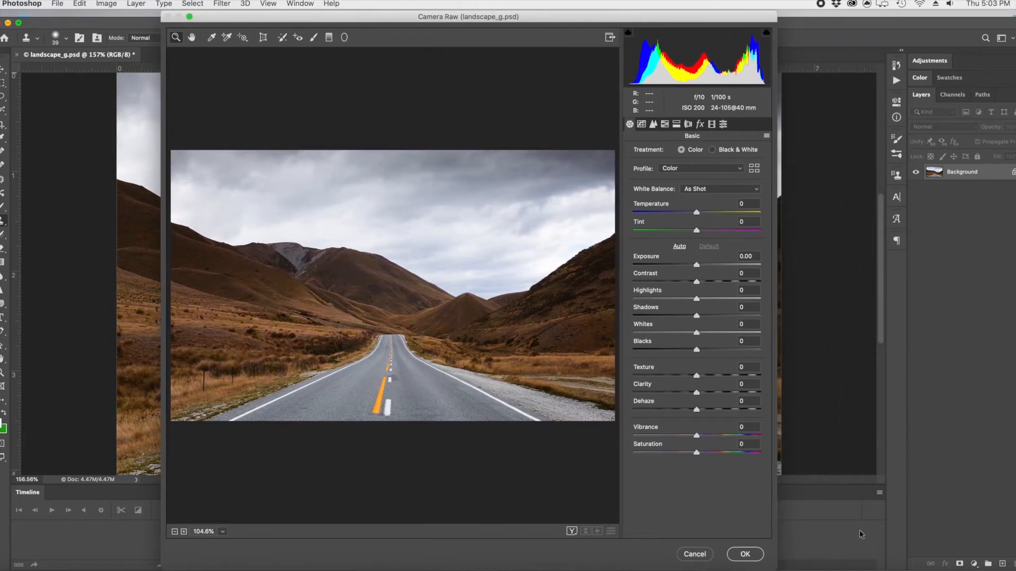
pyautogui.moveTo(777, 562); pyautogui.dragTo(898, 555)
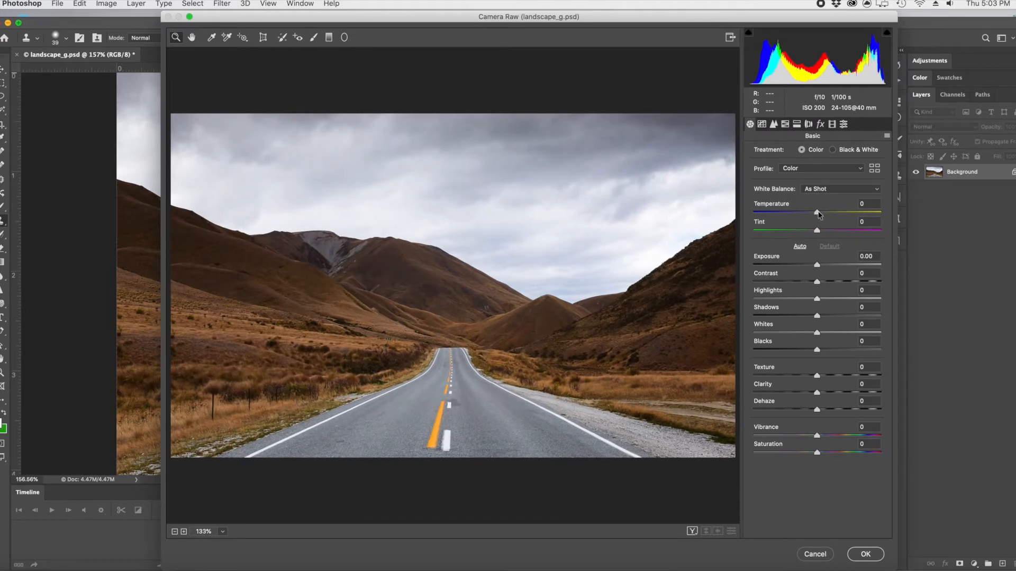
# Adjust the white balance to Temperature +13 and Tint -29.
pyautogui.moveTo(819, 215); pyautogui.dragTo(794, 241)
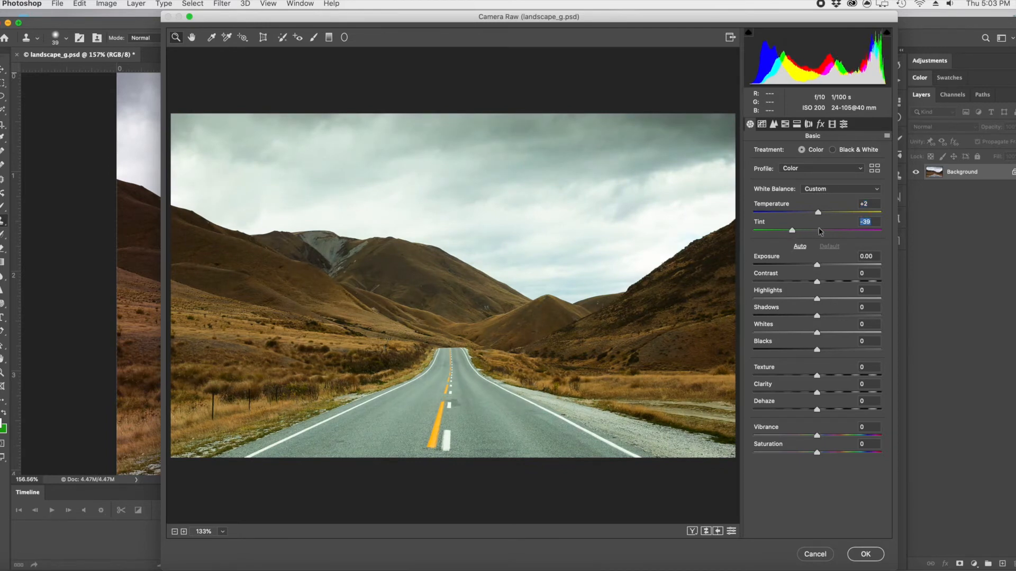
pyautogui.moveTo(818, 213); pyautogui.dragTo(799, 231)
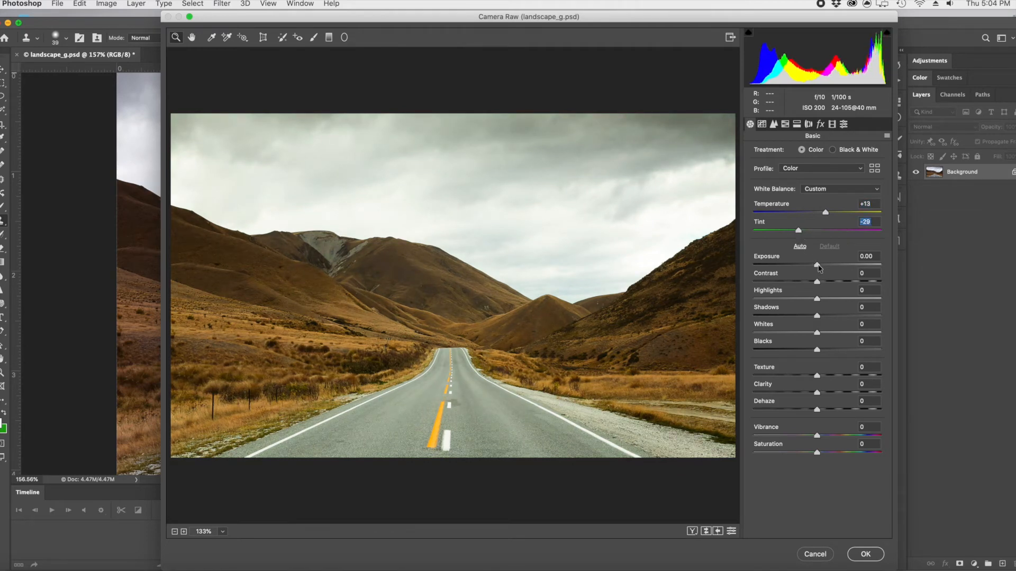
# Set Exposure to -0.10, Contrast to +7, Highlights to +3, Shadows to +50, Whites to +11 and Blacks to -27.
pyautogui.moveTo(818, 268)
pyautogui.mouseDown()
pyautogui.moveTo(797, 270)
pyautogui.moveTo(855, 273)
pyautogui.moveTo(818, 276)
pyautogui.mouseUp()
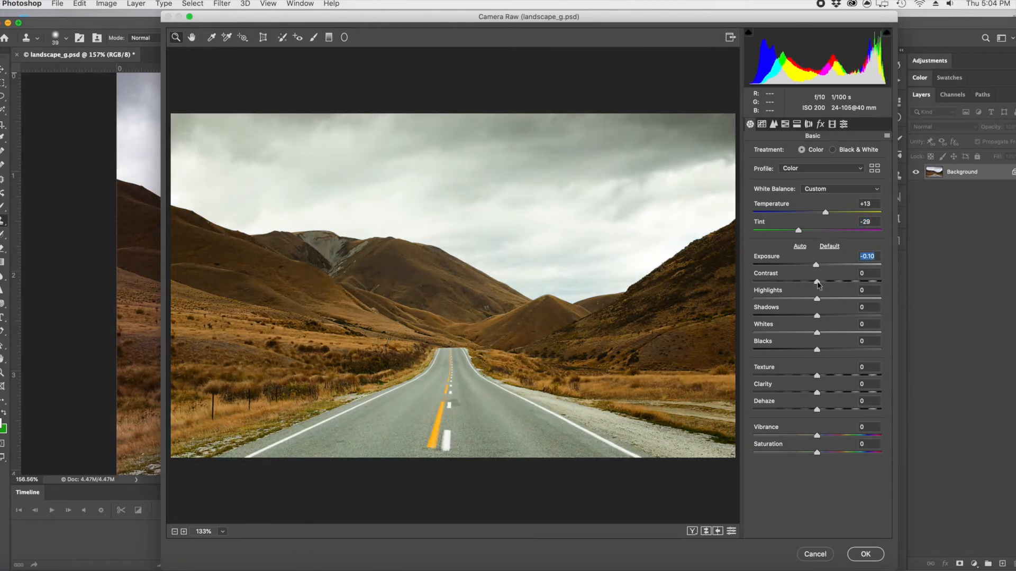
pyautogui.moveTo(816, 284); pyautogui.dragTo(899, 288)
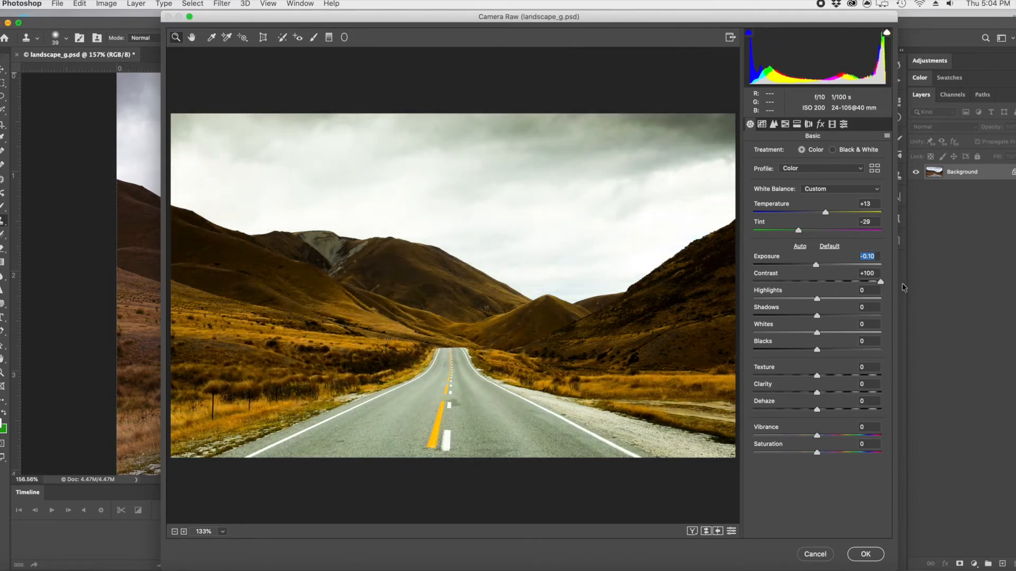
pyautogui.doubleClick(880, 288)
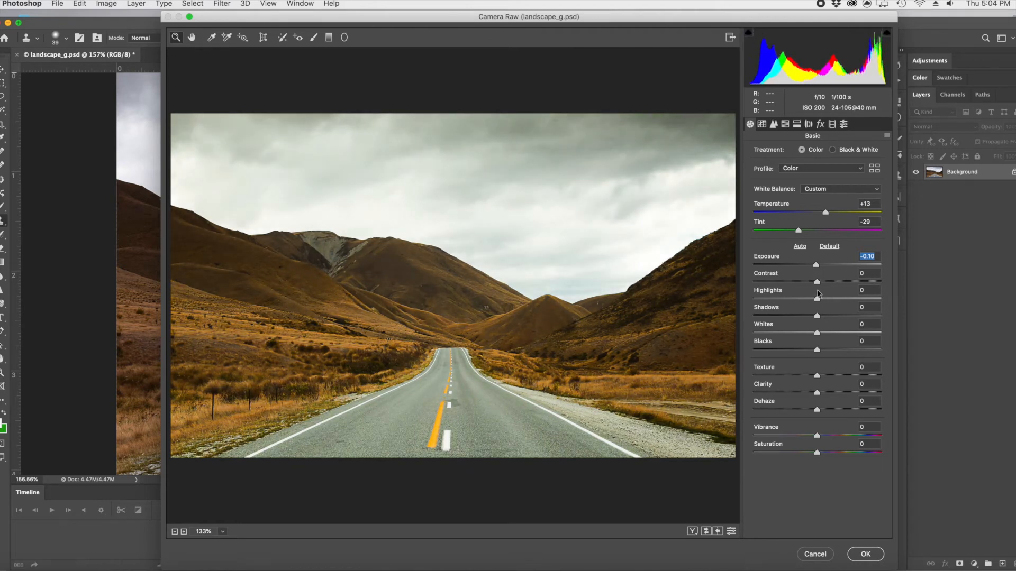
pyautogui.click(822, 284)
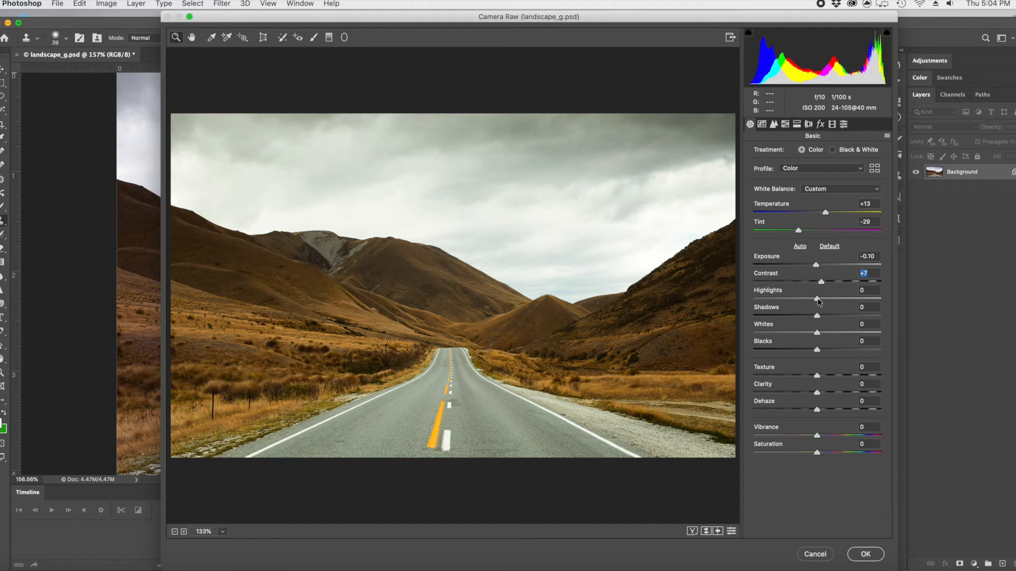
pyautogui.moveTo(818, 300); pyautogui.dragTo(801, 356)
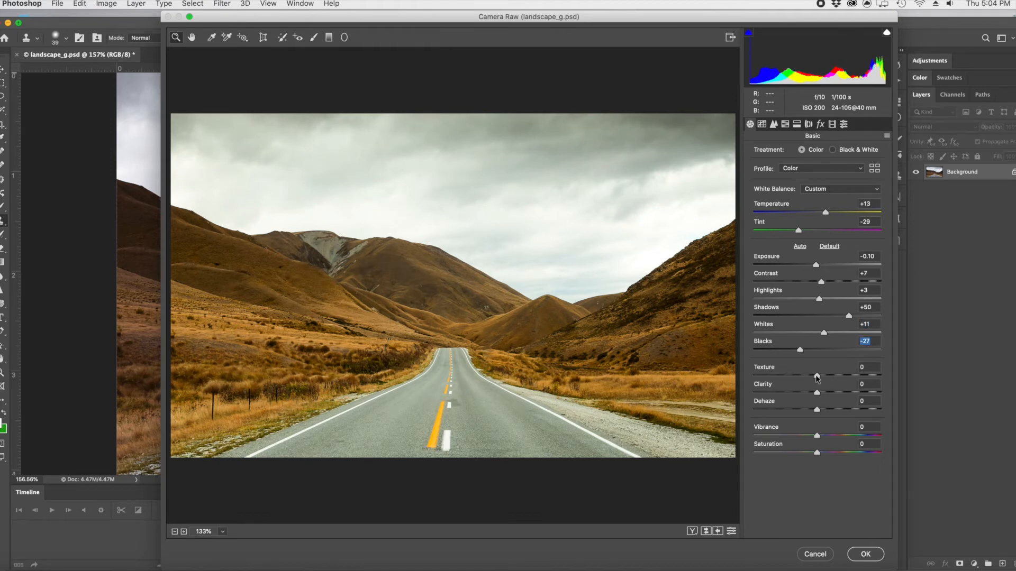
# Set Texture to +16, Clarity to +3, Dehaze to +8, Vibrance to +21 and Saturation to -3.
pyautogui.moveTo(818, 377); pyautogui.dragTo(822, 411)
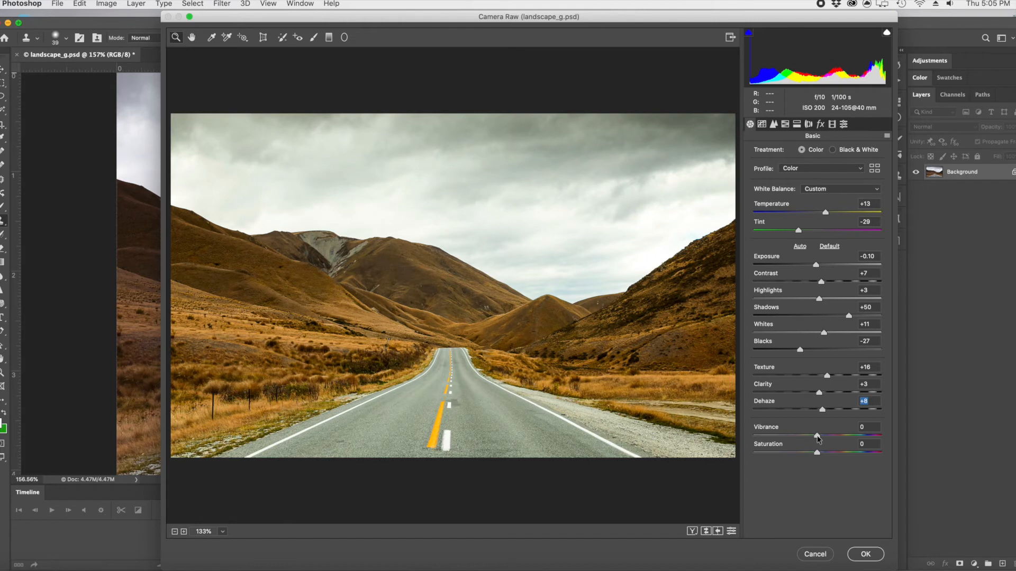
pyautogui.moveTo(818, 438)
pyautogui.mouseDown()
pyautogui.moveTo(863, 437)
pyautogui.moveTo(819, 438)
pyautogui.moveTo(850, 439)
pyautogui.moveTo(830, 437)
pyautogui.moveTo(833, 453)
pyautogui.moveTo(848, 454)
pyautogui.moveTo(816, 452)
pyautogui.mouseUp()
# Review the Tone Curve, Detail, HSL, Split Toning, Lens Corrections and Effects settings, returning to the Basic adjustments.
pyautogui.click(762, 125)
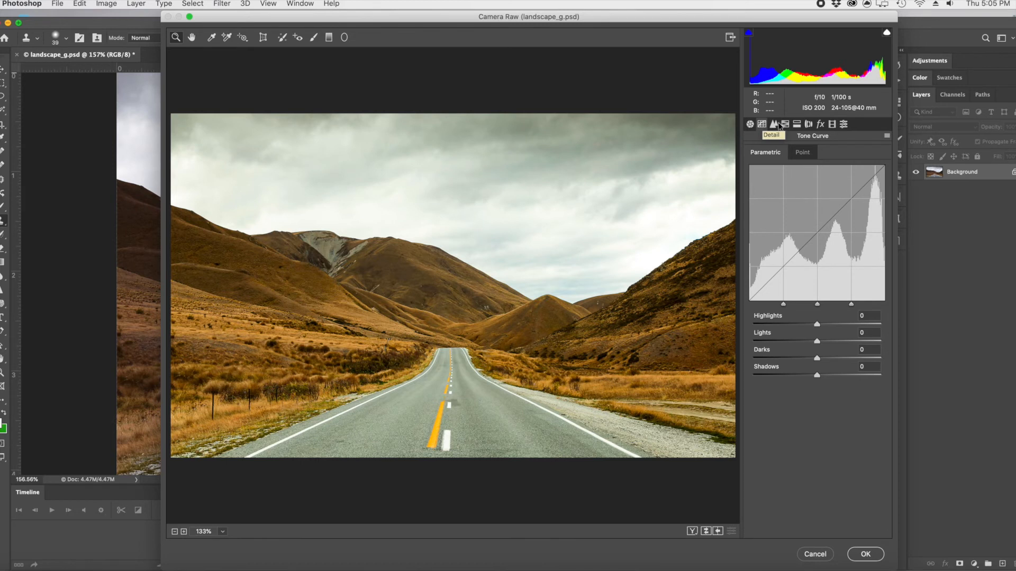
pyautogui.click(779, 125)
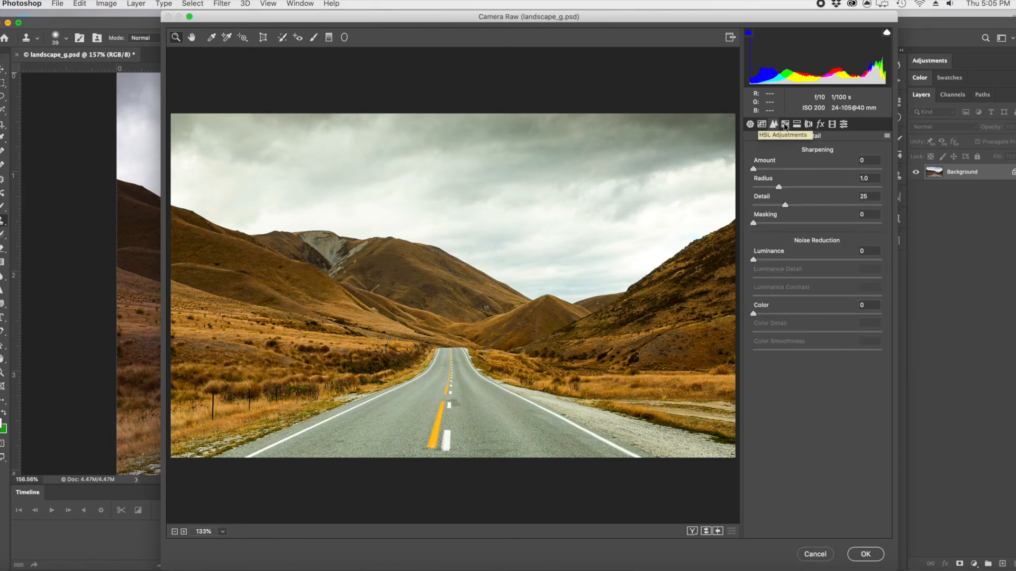
pyautogui.click(785, 125)
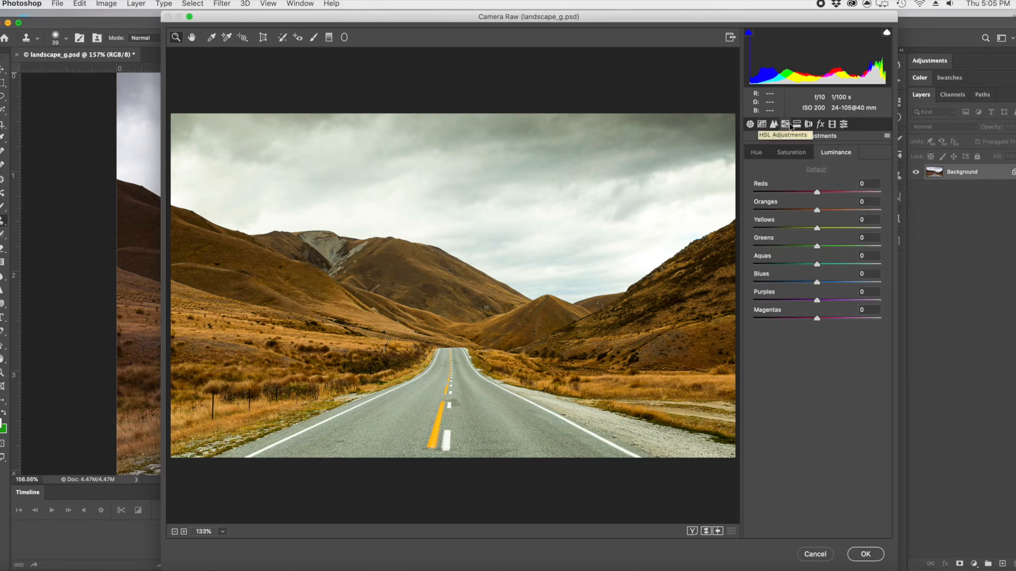
pyautogui.click(796, 124)
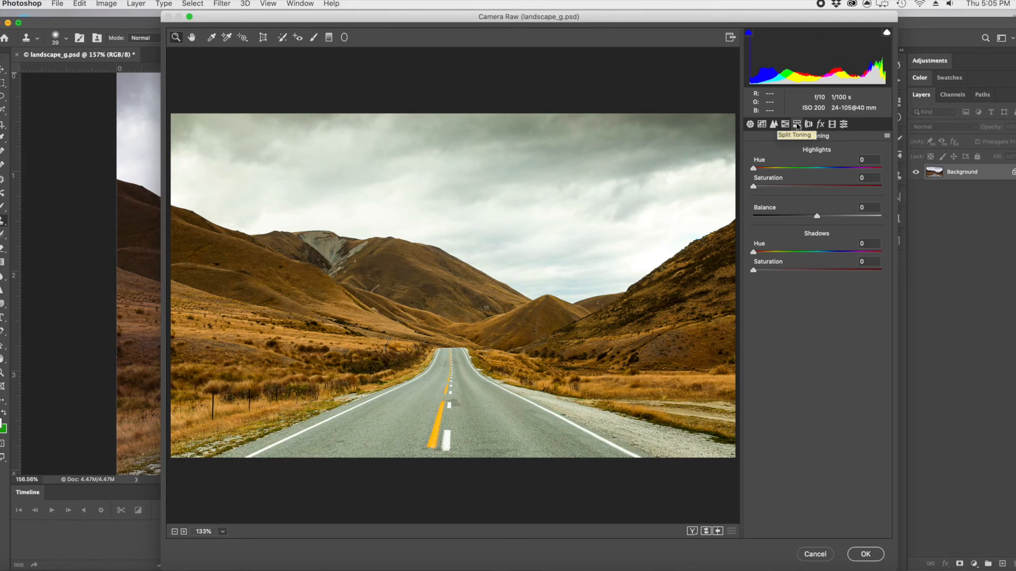
pyautogui.click(749, 124)
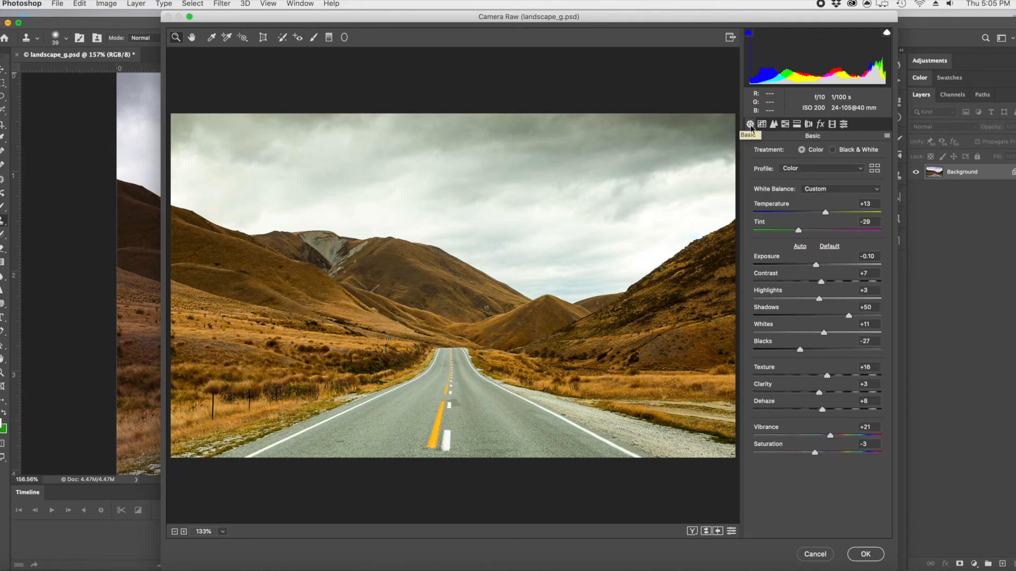
pyautogui.click(809, 126)
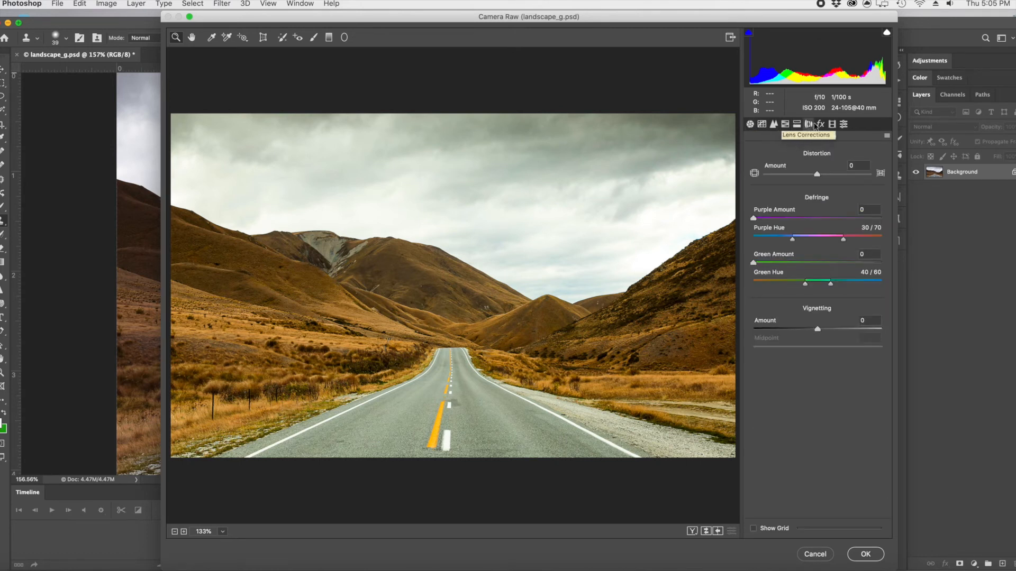
pyautogui.click(819, 125)
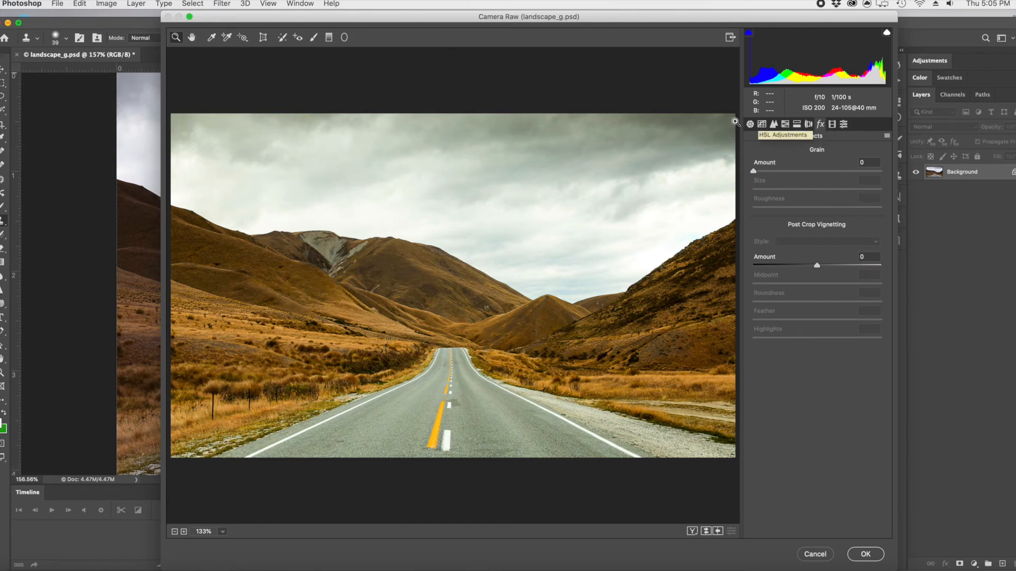
pyautogui.click(750, 125)
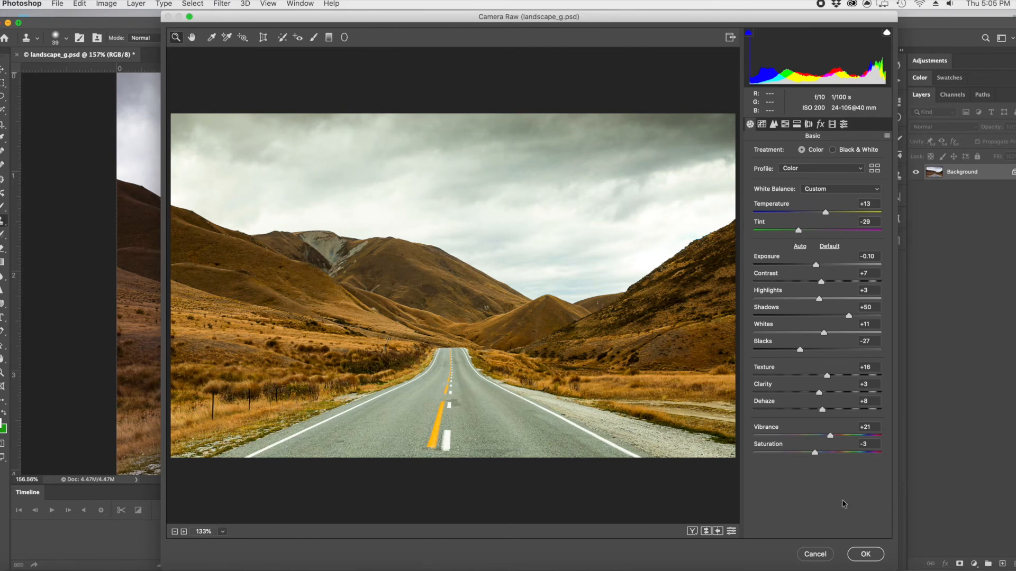
# Apply the Camera Raw adjustments to the landscape photo.
pyautogui.click(870, 554)
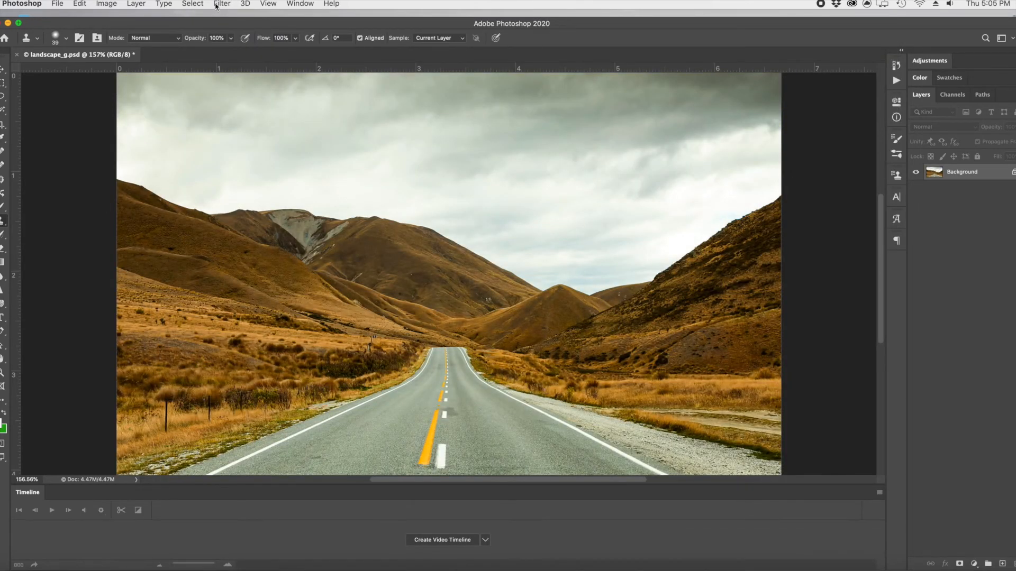
# Apply a Curves adjustment on the Green channel, anchoring the midpoint and raising the upper tones to output 202 at input 190.
pyautogui.click(109, 4)
pyautogui.moveTo(108, 32)
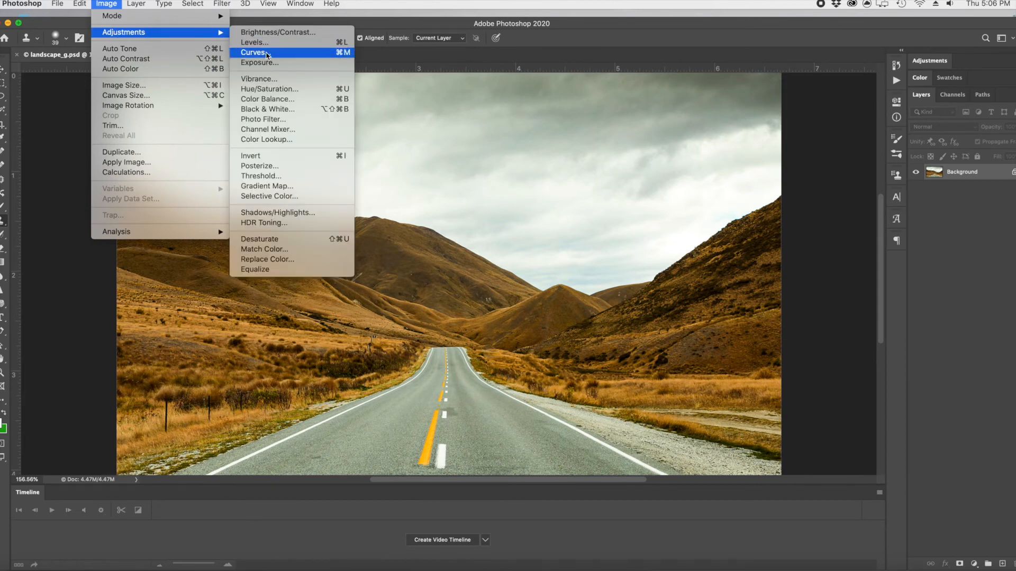
pyautogui.click(266, 52)
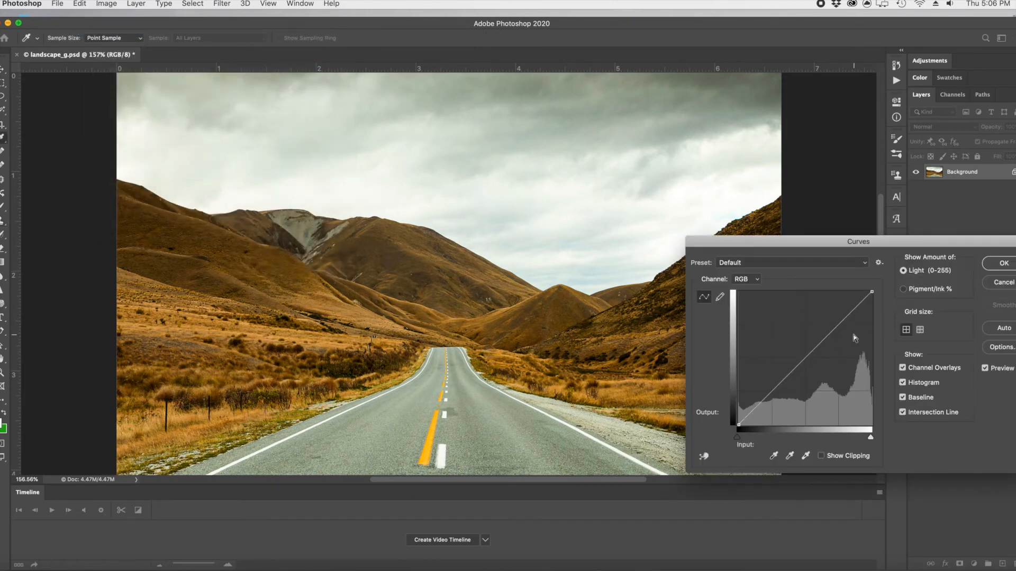
pyautogui.click(756, 279)
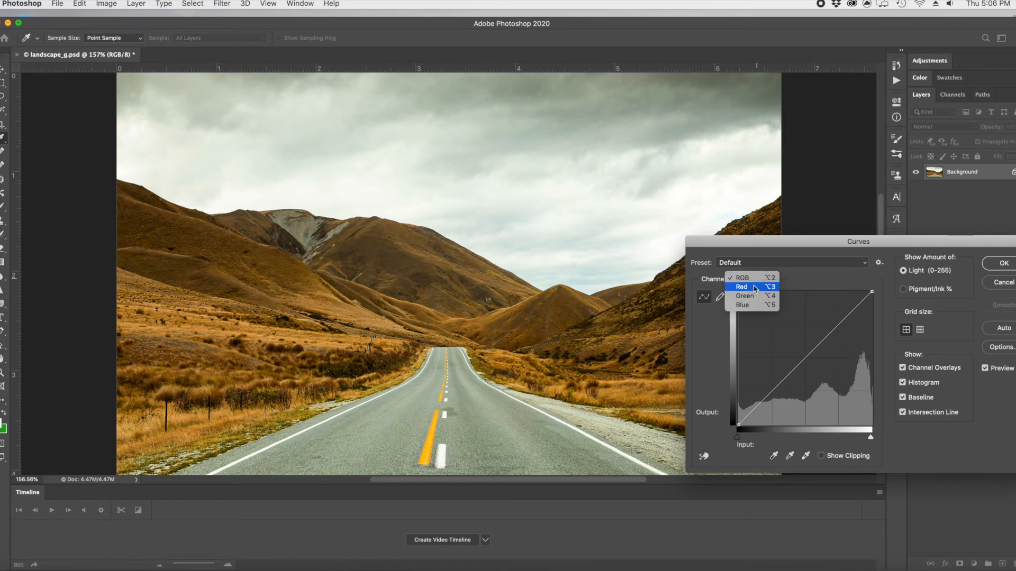
pyautogui.click(755, 300)
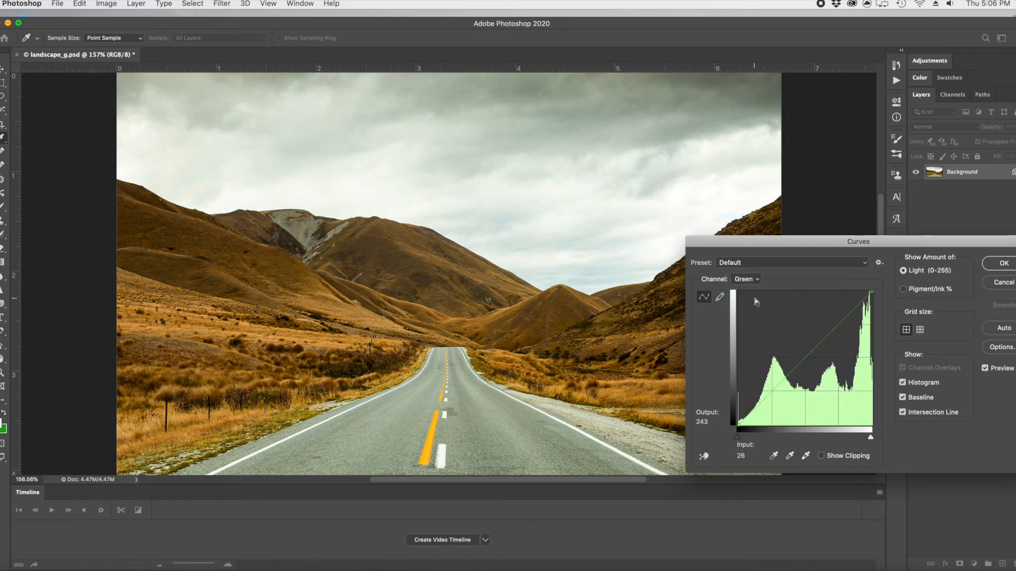
pyautogui.click(806, 359)
pyautogui.click(837, 323)
pyautogui.moveTo(837, 323)
pyautogui.mouseDown()
pyautogui.moveTo(796, 317)
pyautogui.moveTo(827, 334)
pyautogui.moveTo(838, 320)
pyautogui.mouseUp()
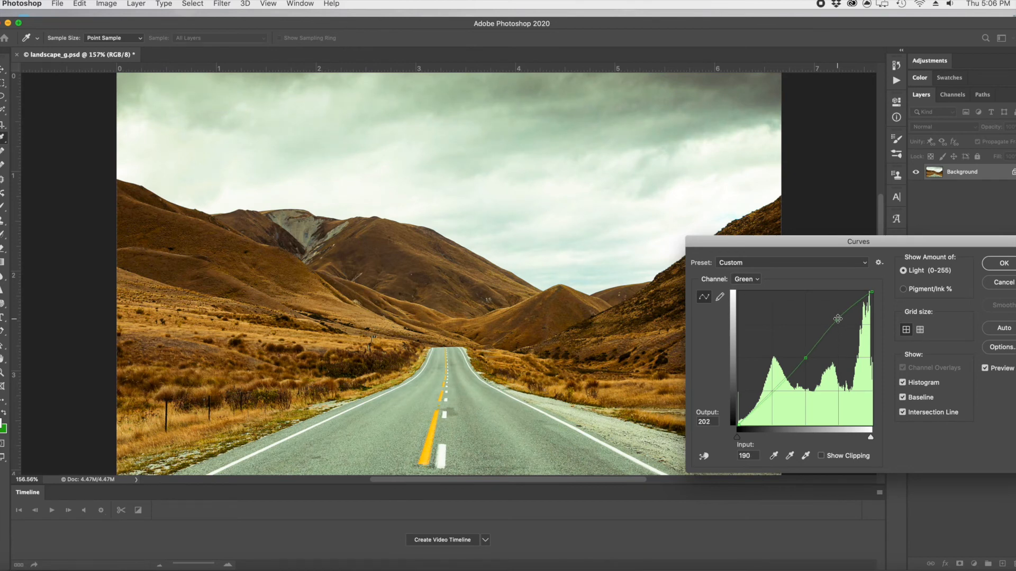
pyautogui.click(999, 263)
pyautogui.press('s')
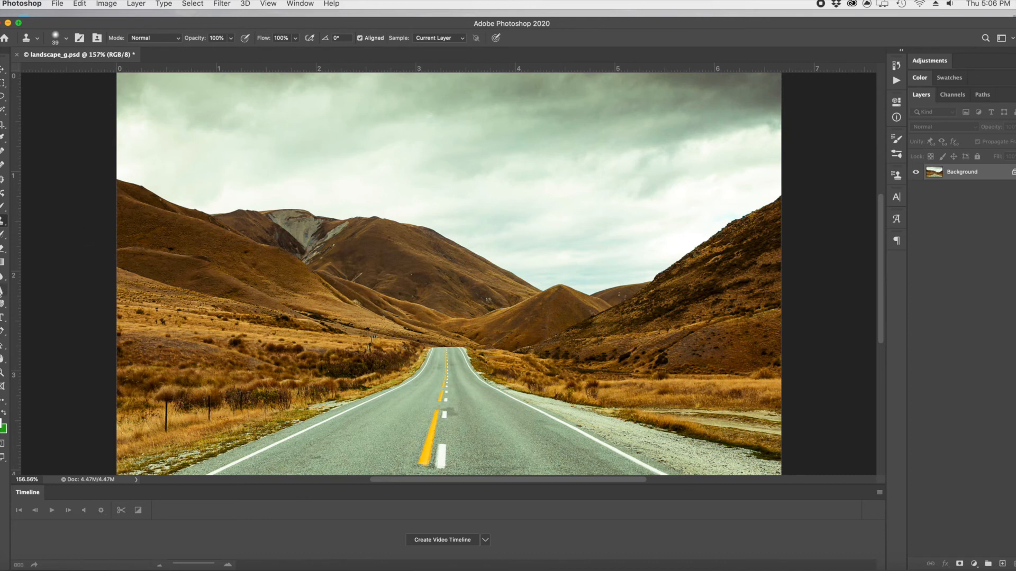
# Lighten the pale rocky patch on the distant mountain with the Dodge tool, using the Highlights range at 9% exposure.
pyautogui.click(3, 277)
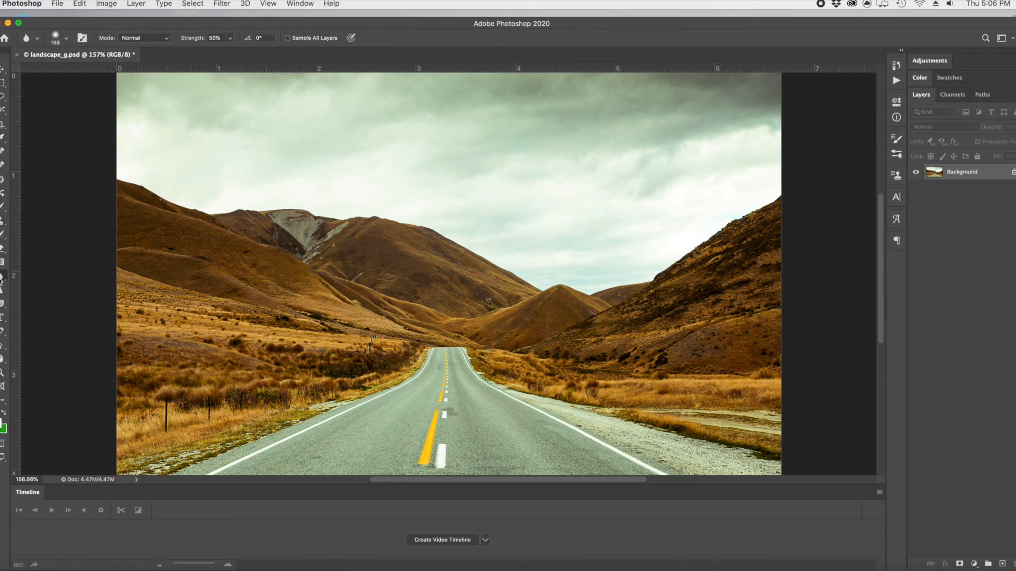
pyautogui.click(3, 292)
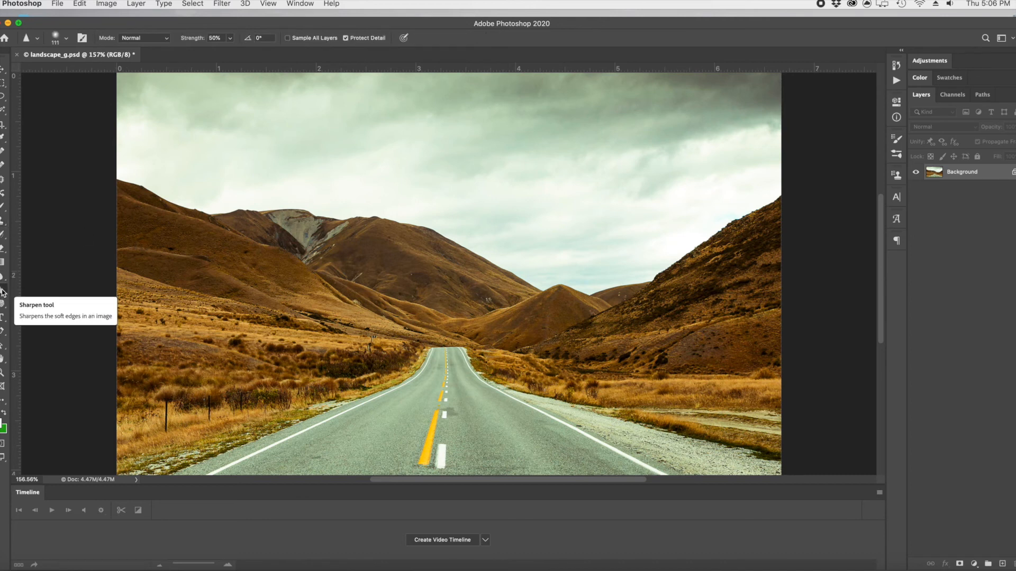
pyautogui.click(2, 303)
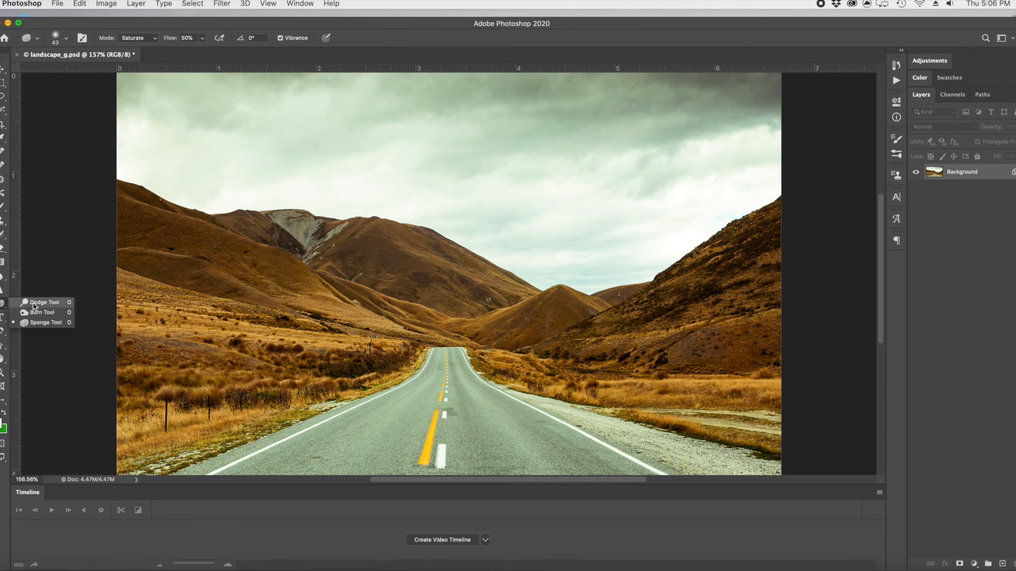
pyautogui.click(37, 302)
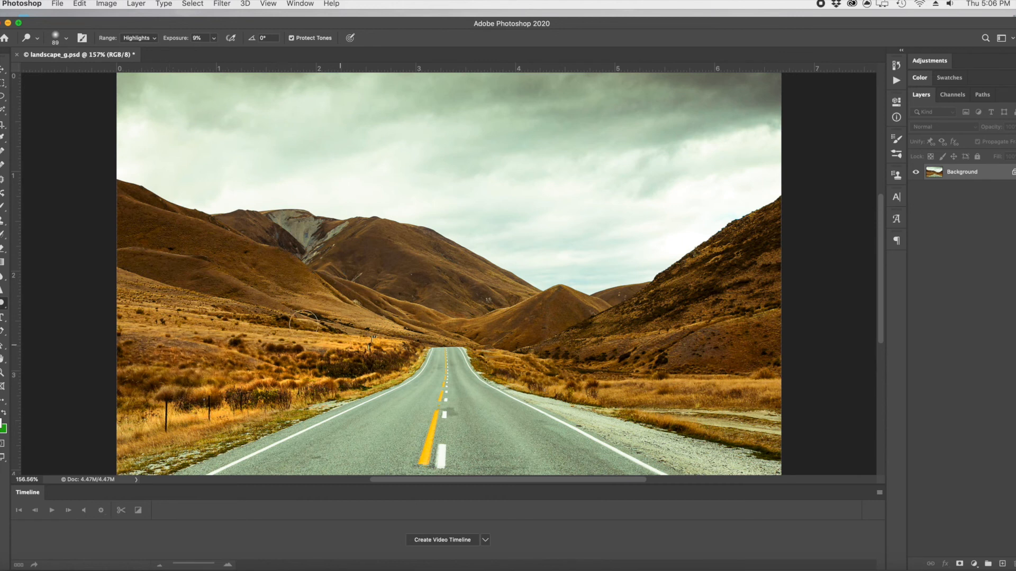
pyautogui.moveTo(303, 224)
pyautogui.mouseDown()
pyautogui.moveTo(300, 233)
pyautogui.moveTo(330, 240)
pyautogui.moveTo(297, 223)
pyautogui.moveTo(298, 249)
pyautogui.mouseUp()
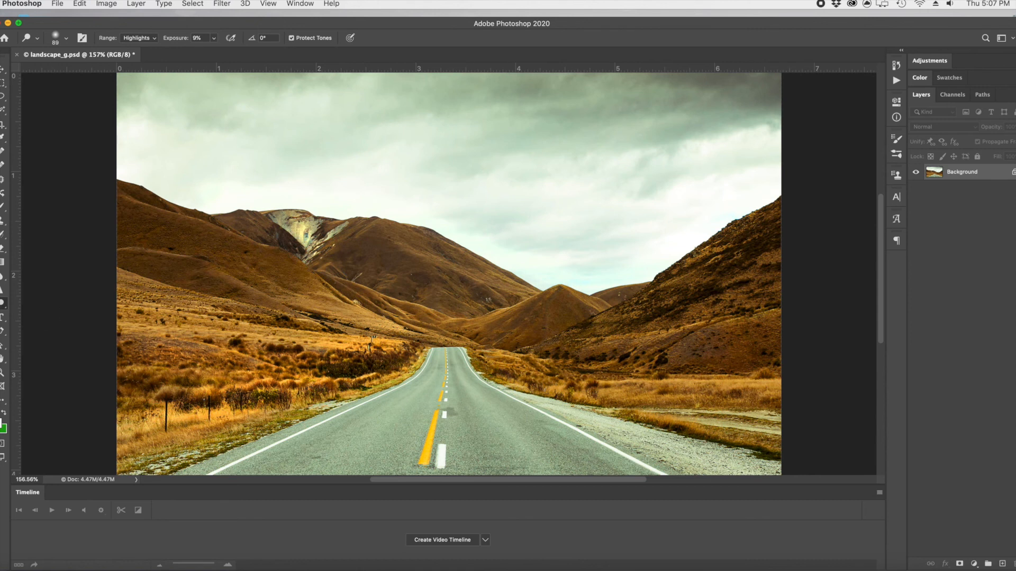
# Switch to the Burn tool for darkening areas of the photo.
pyautogui.rightClick(3, 303)
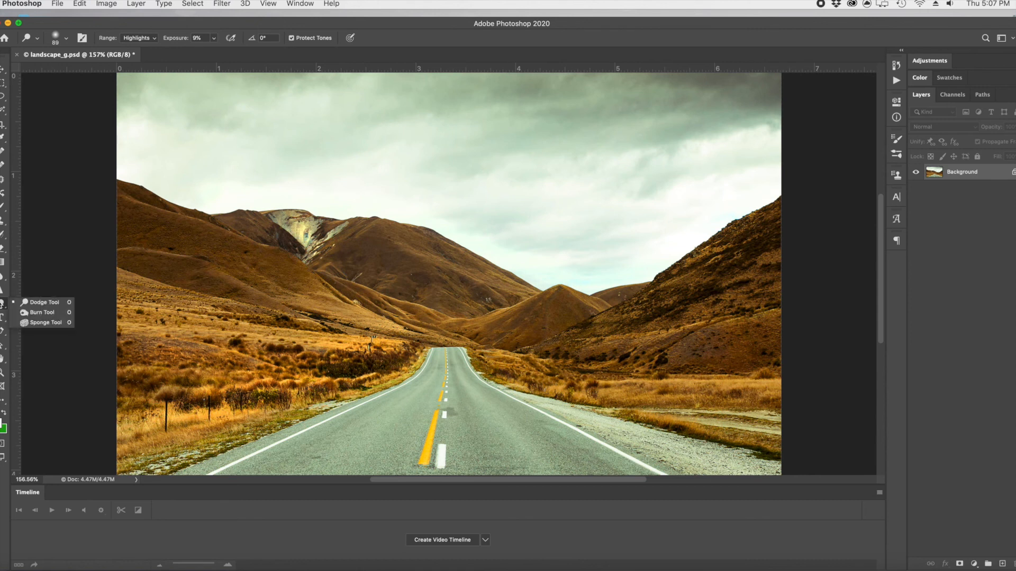
pyautogui.click(42, 313)
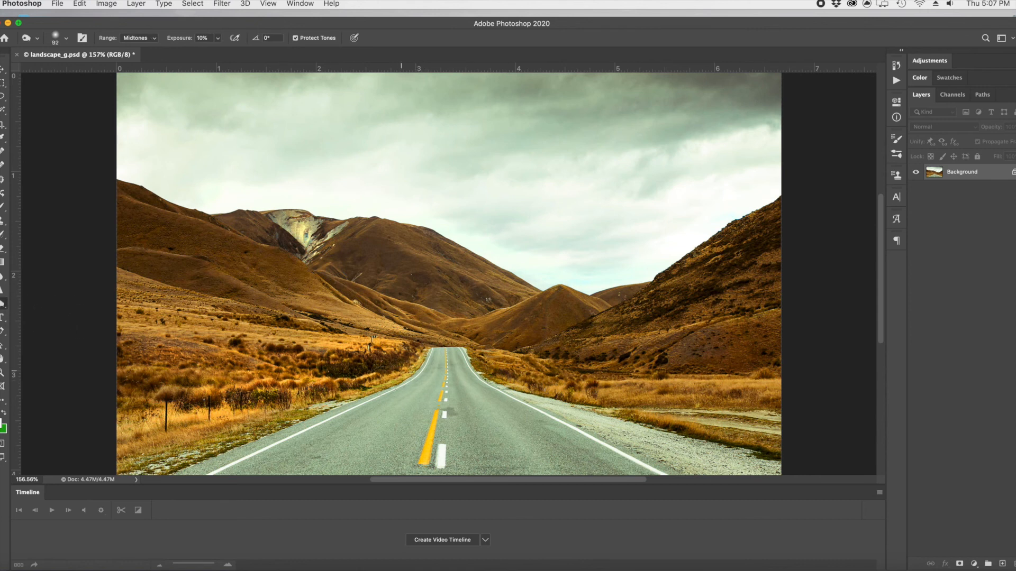